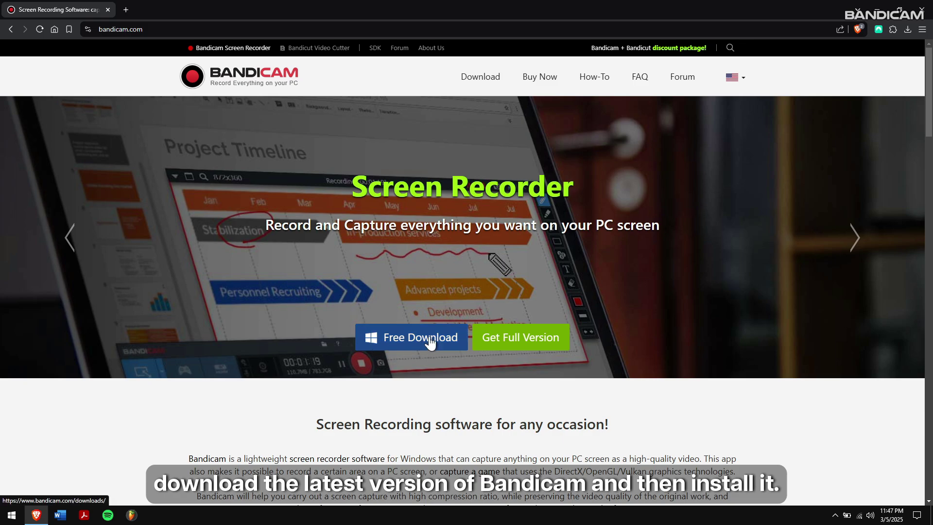
Minimize the browser and launch Bandicam from its desktop shortcut
click(873, 14)
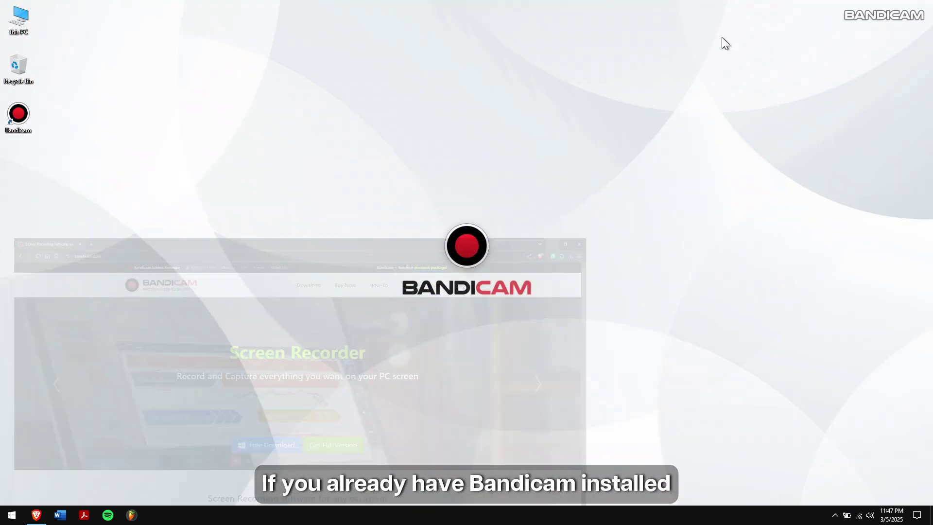
click(20, 127)
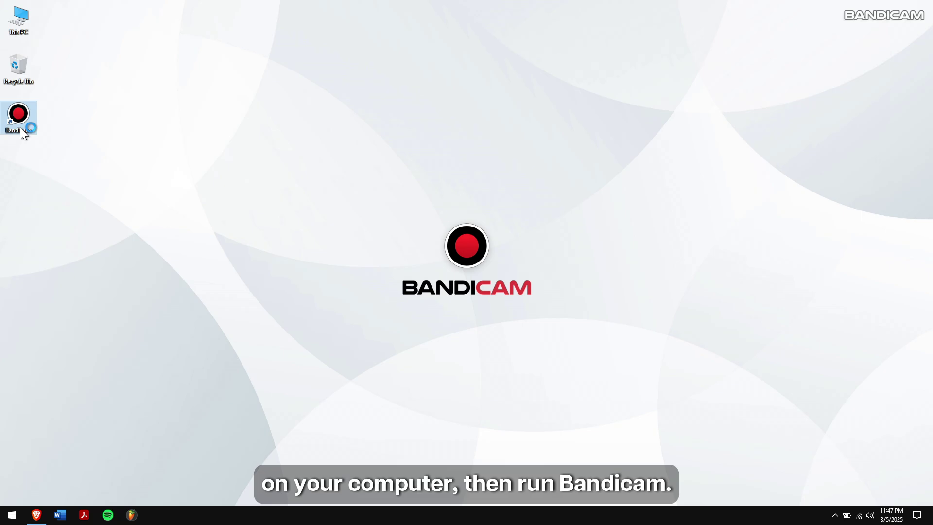
double_click(20, 128)
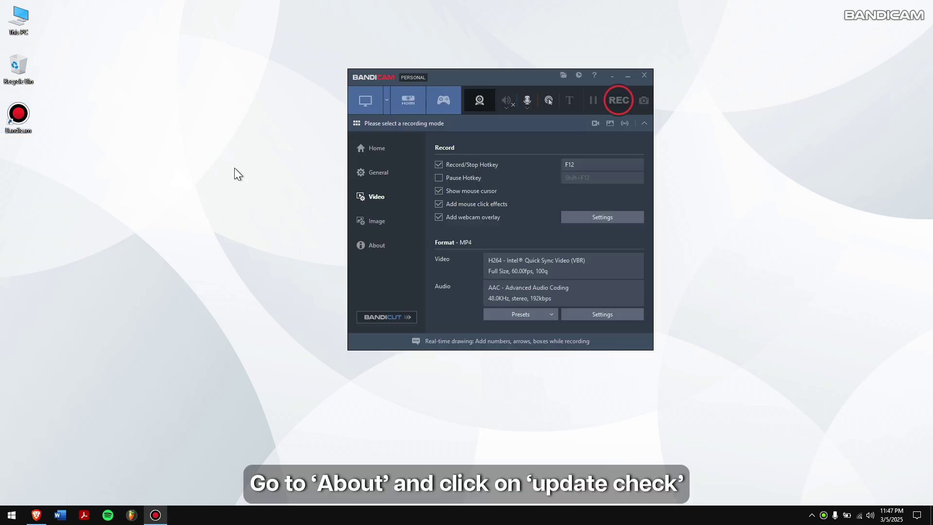
Run an update check from About, confirming the installed version is the latest
click(380, 248)
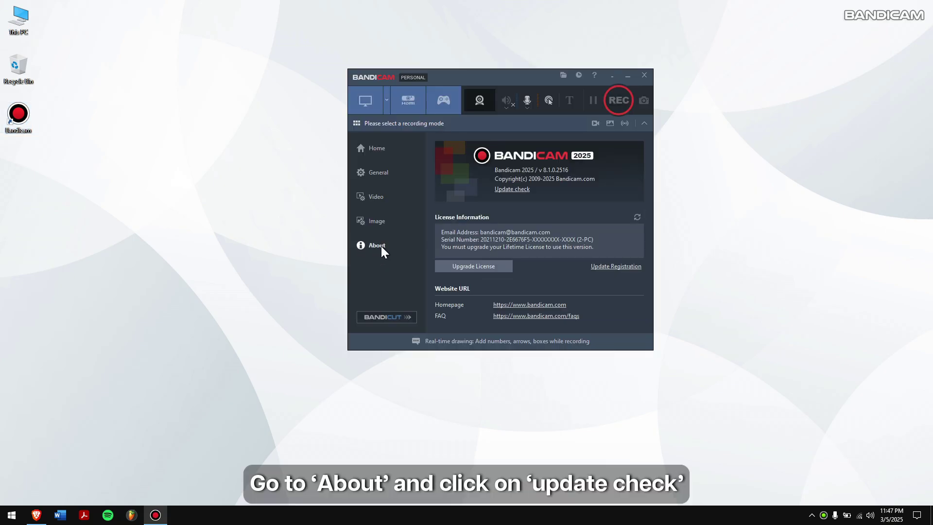
click(513, 190)
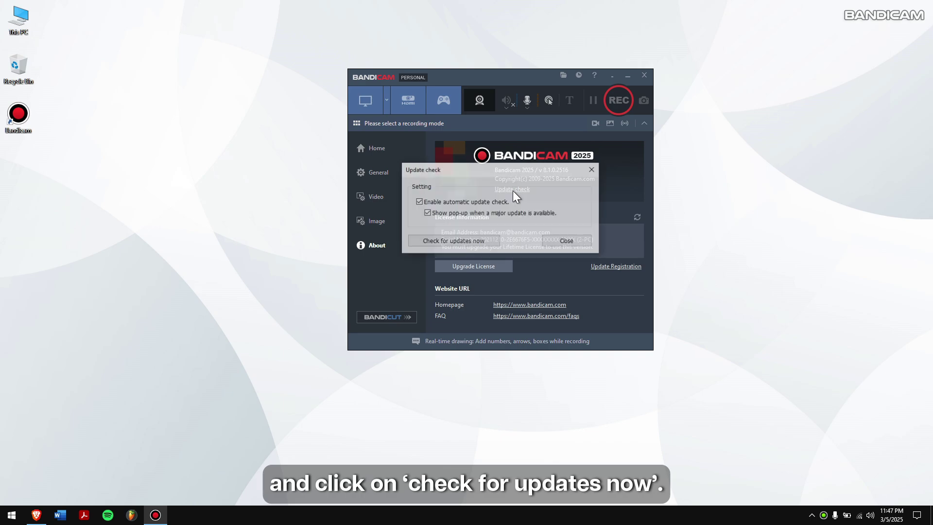
click(468, 241)
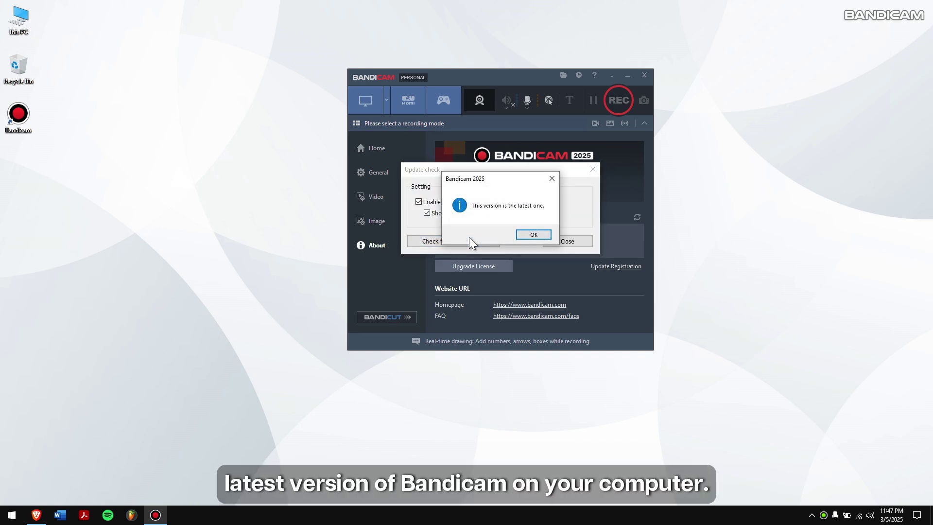
click(533, 235)
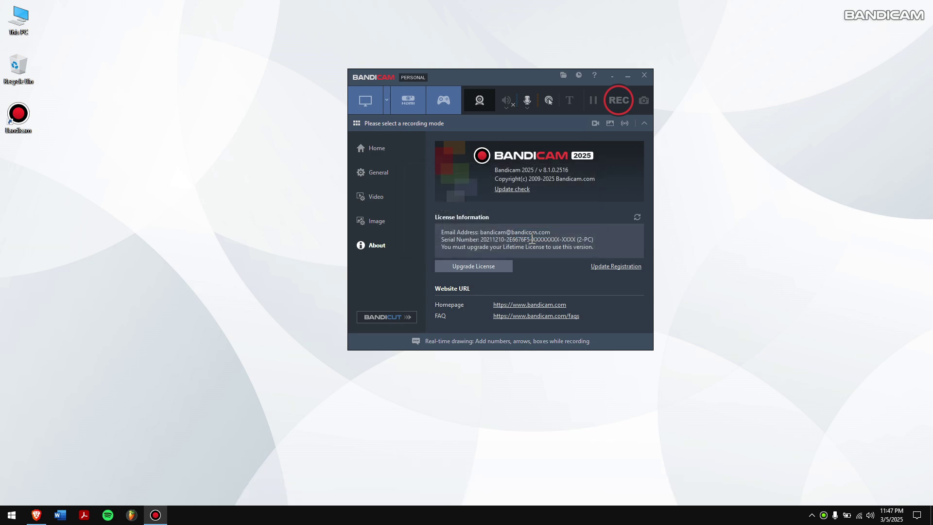
Switch to Device Recording Mode with the ZV-E10 as the webcam source, then view its formats
click(390, 151)
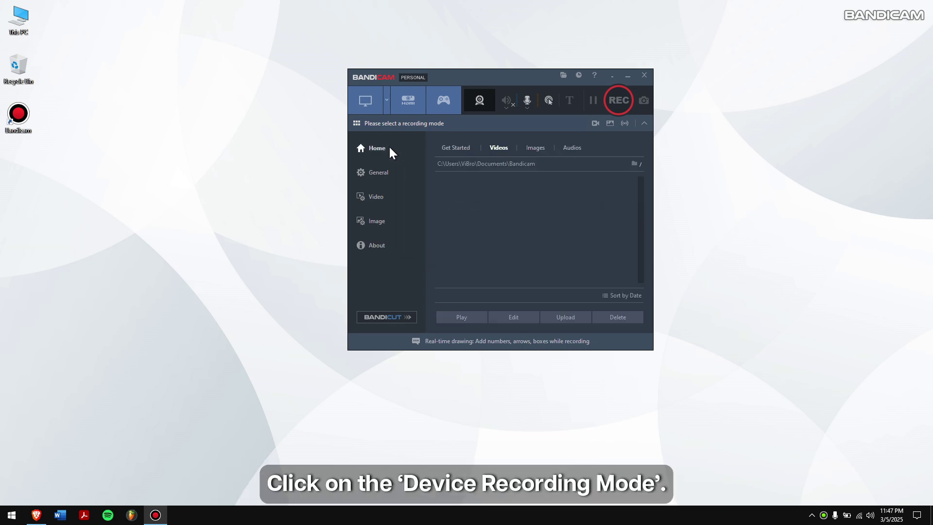
click(408, 107)
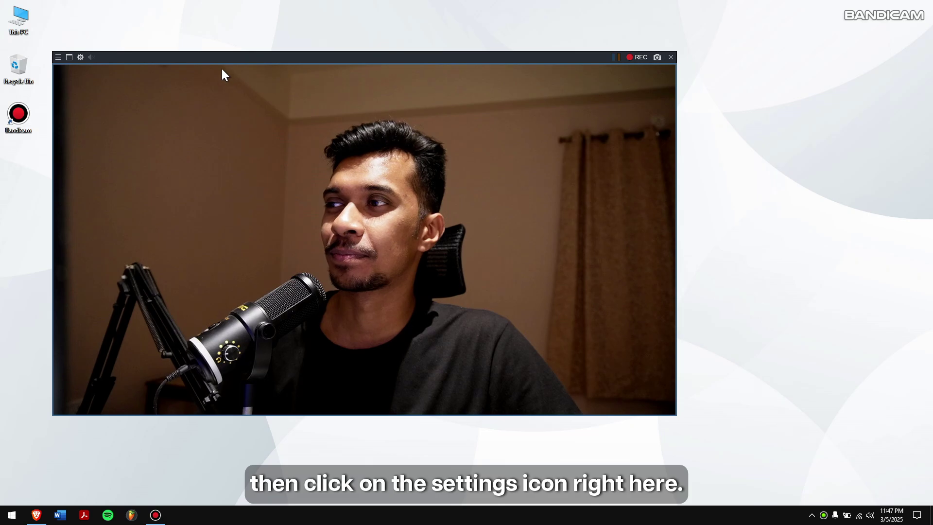
click(79, 58)
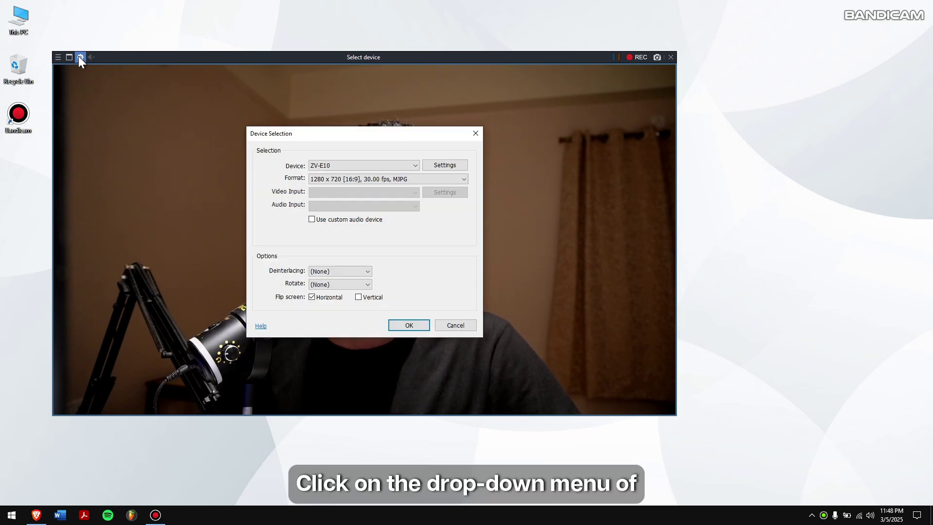
click(407, 166)
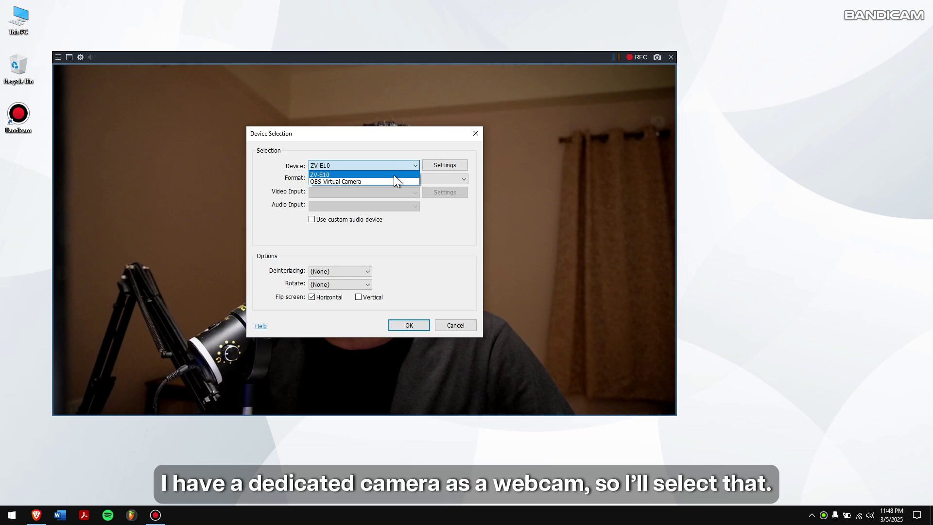
click(393, 175)
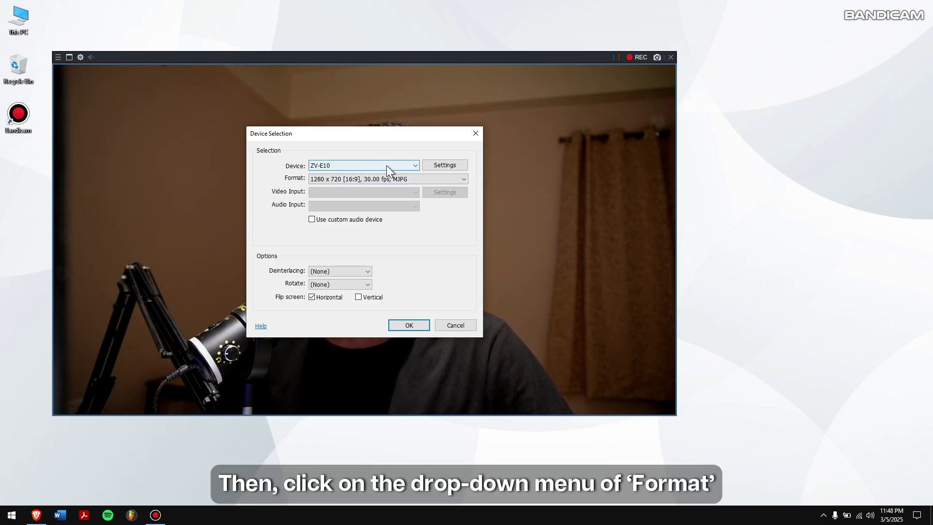
click(413, 178)
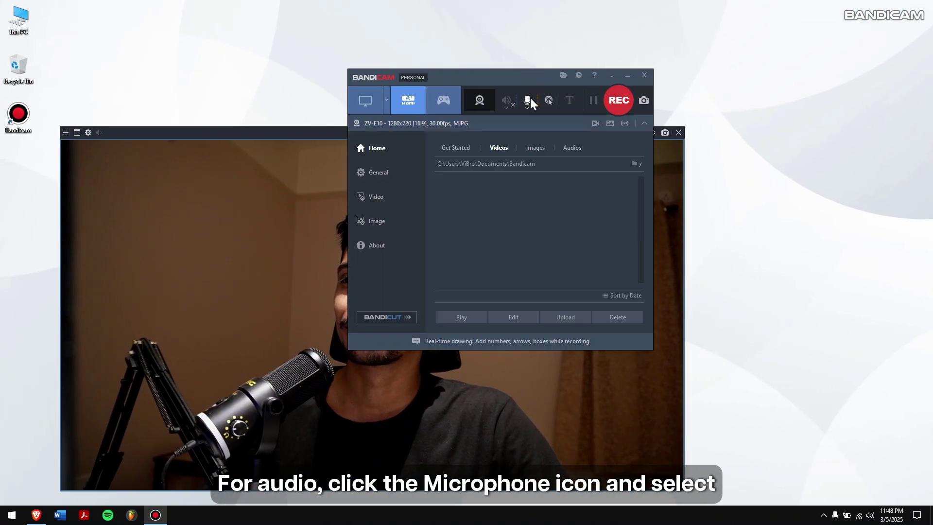
Select the Deity VO-7U as the recording microphone
click(528, 100)
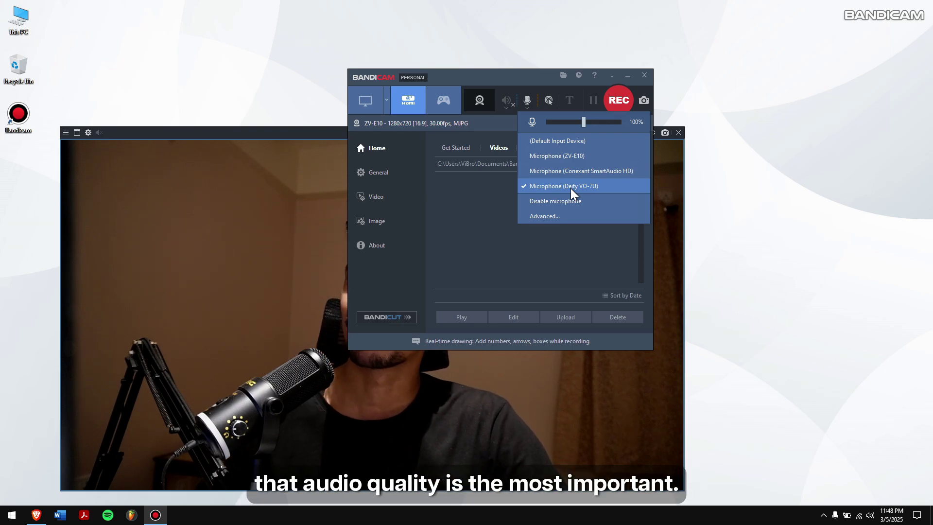
click(564, 186)
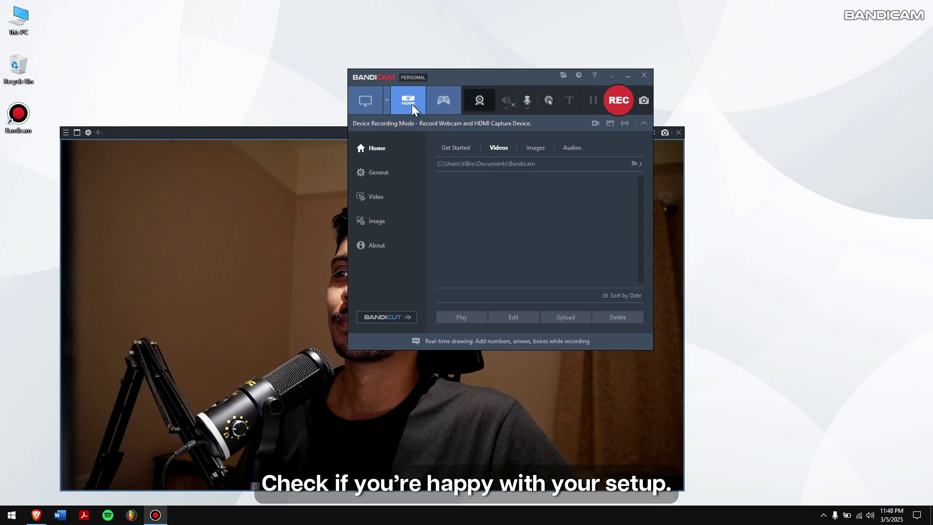
Reapply the camera device settings and make a short test recording
click(323, 131)
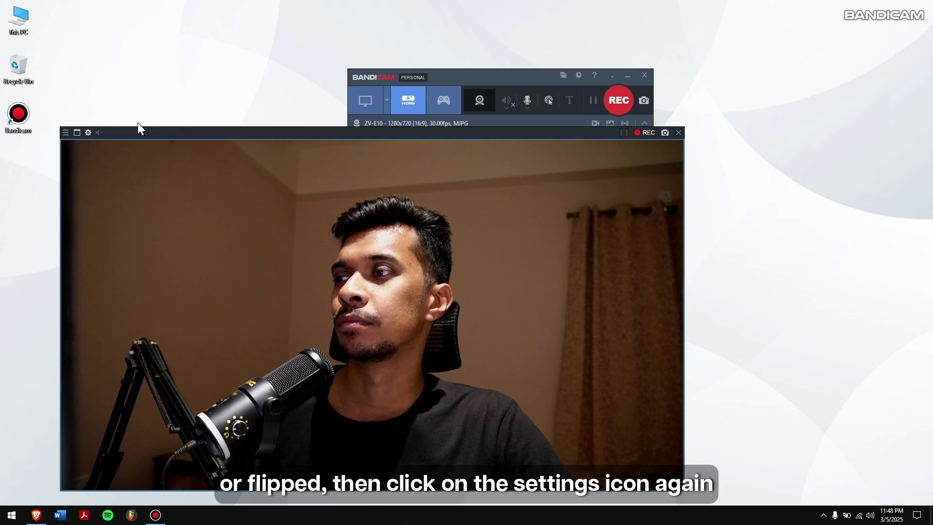
click(88, 132)
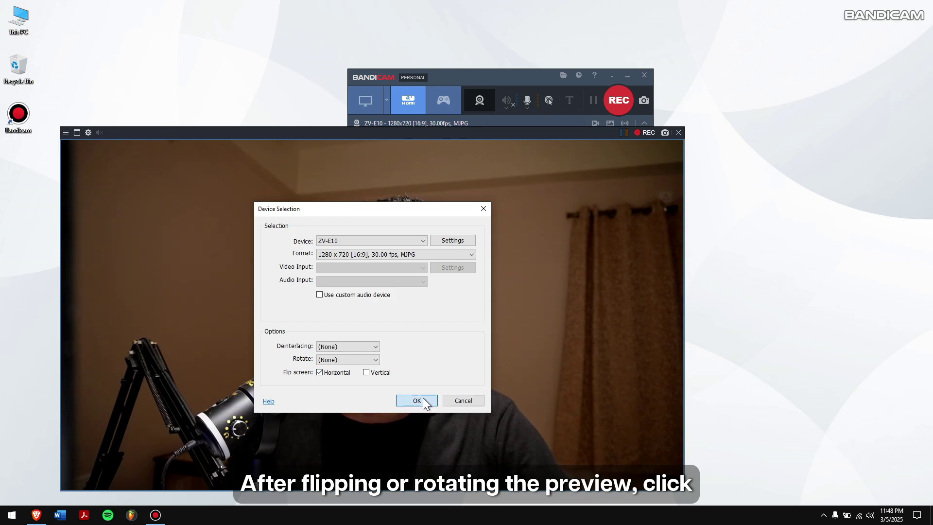
click(423, 397)
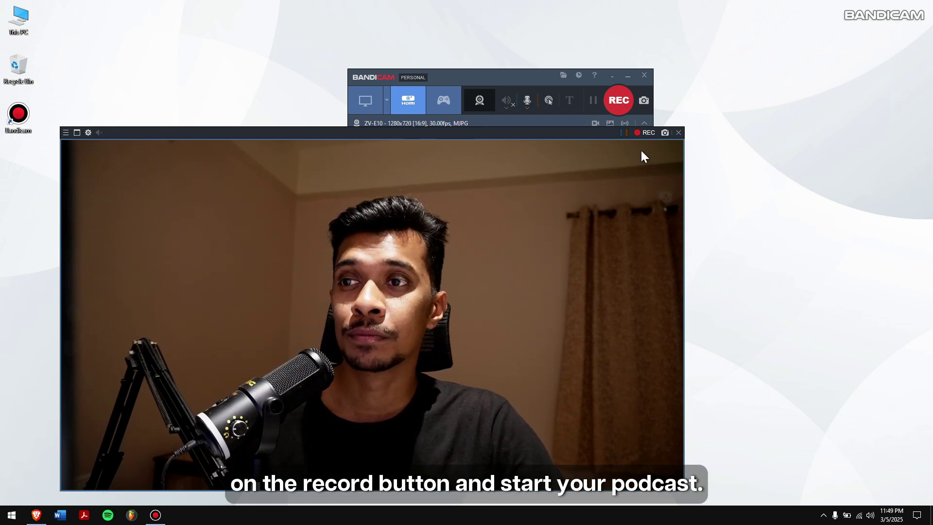
click(642, 133)
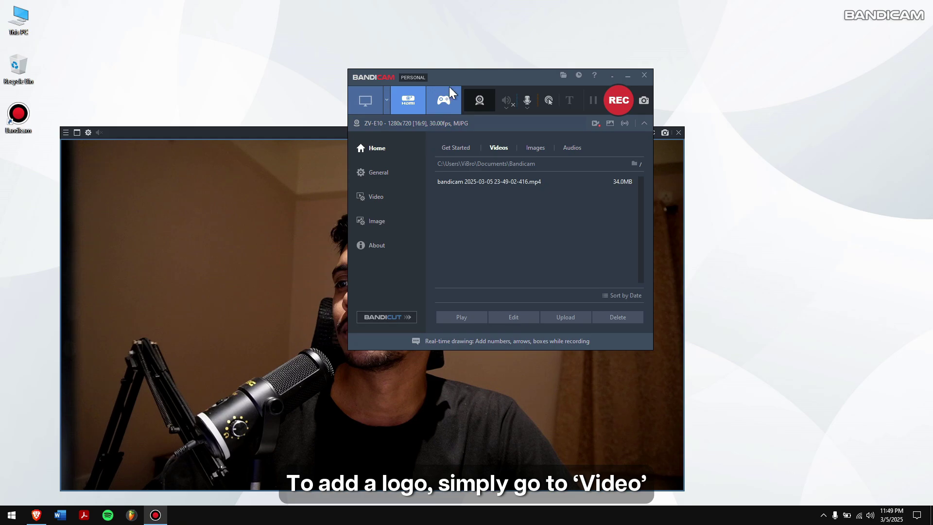
drag(459, 83, 406, 110)
Enable a logo overlay on recordings using the sample.png image
click(341, 217)
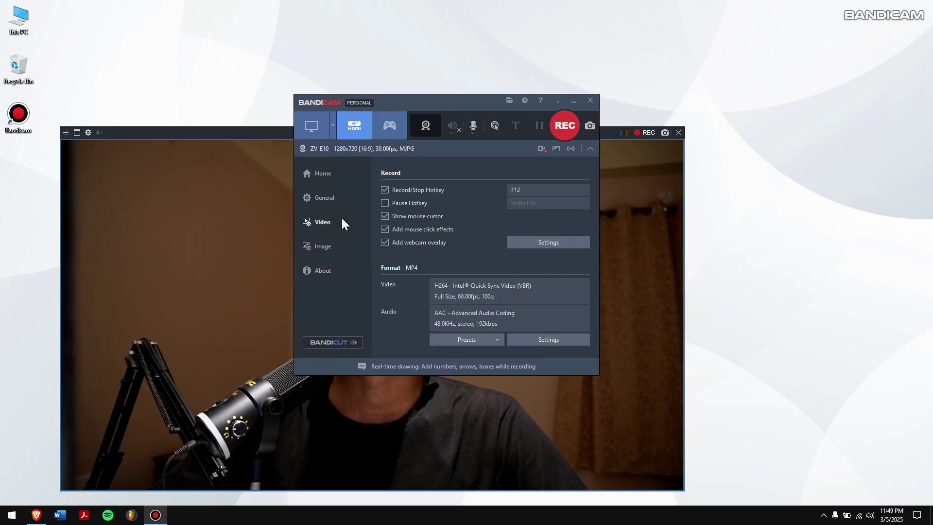
click(528, 243)
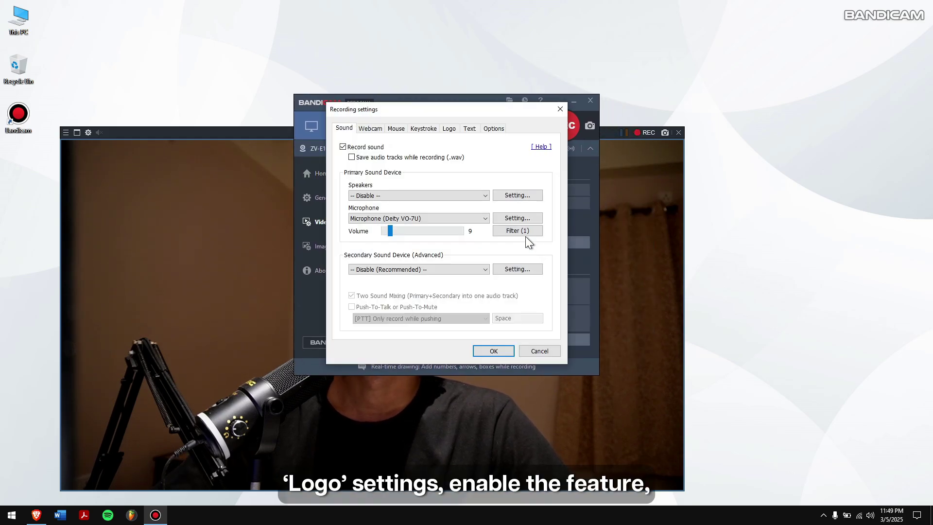
click(449, 128)
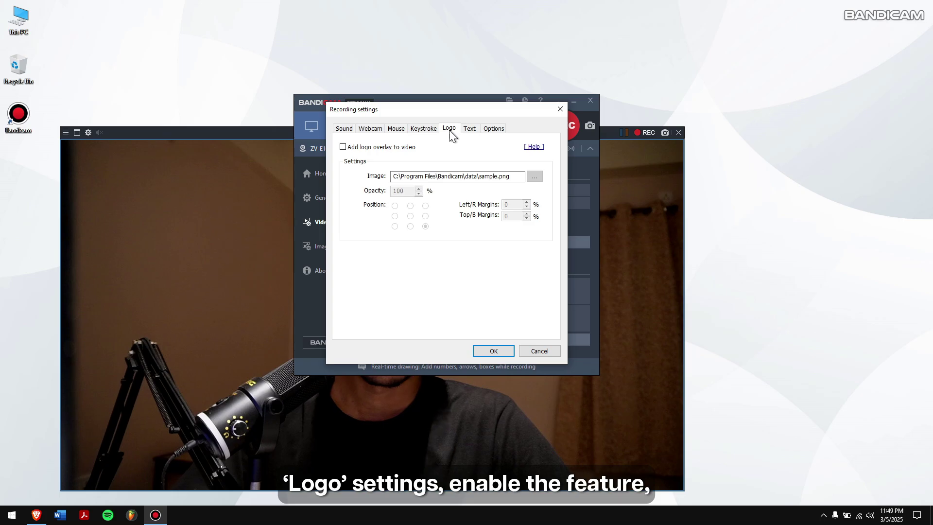
click(377, 147)
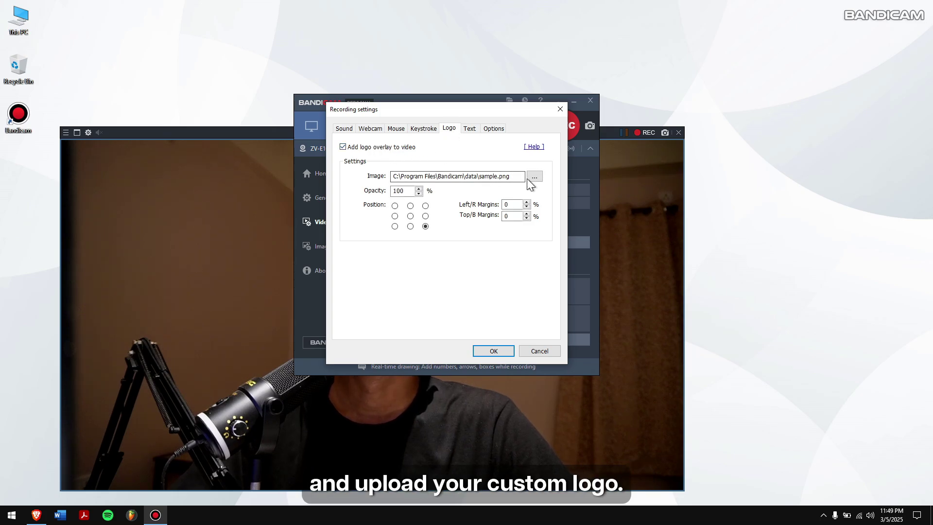
click(535, 177)
click(460, 198)
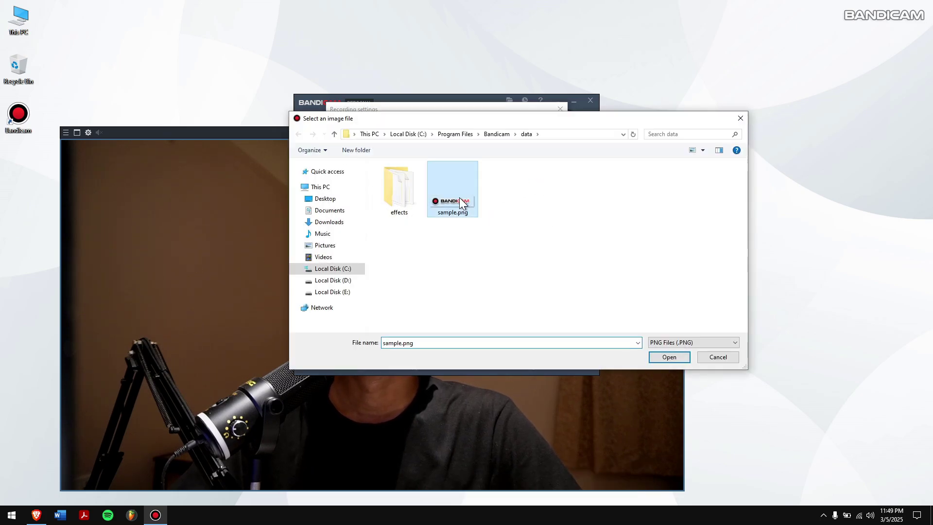
click(650, 349)
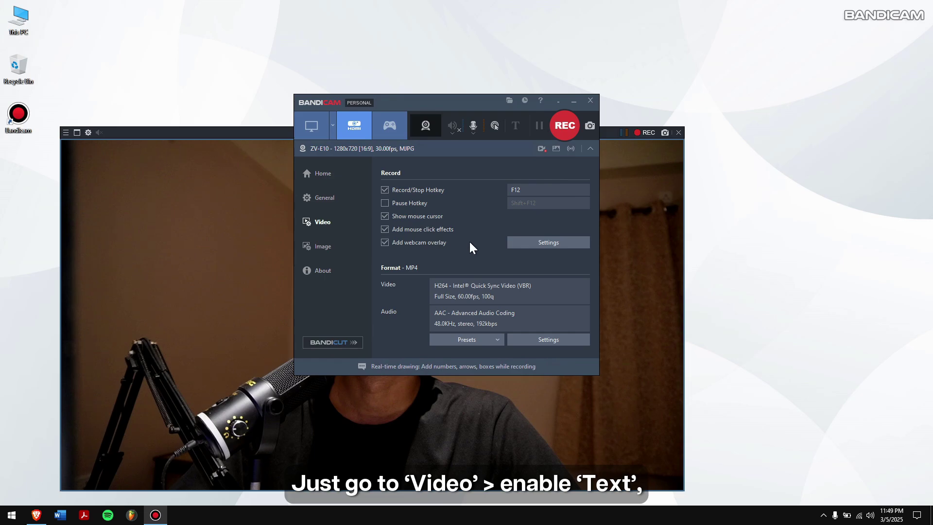
Enable the 'Bandicam Podcast 1' text overlay on recordings
click(539, 245)
click(470, 128)
click(409, 149)
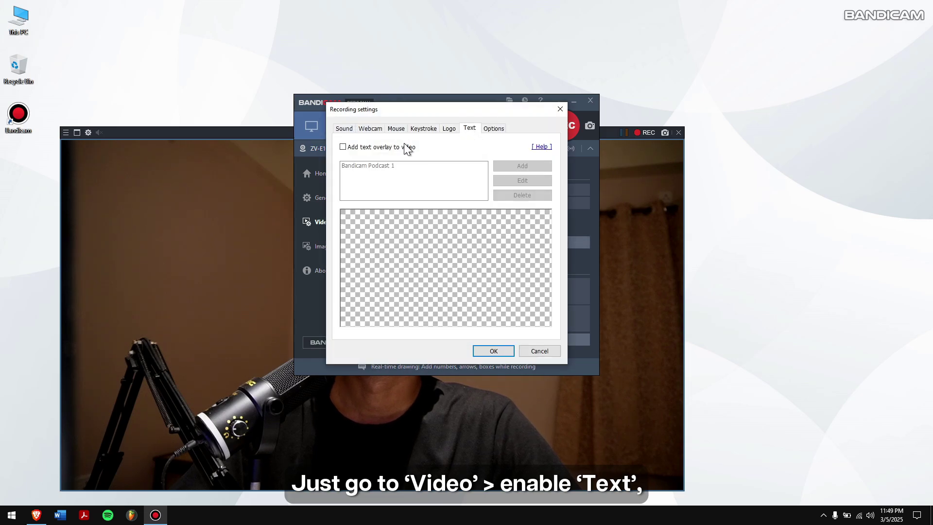
click(407, 166)
click(353, 169)
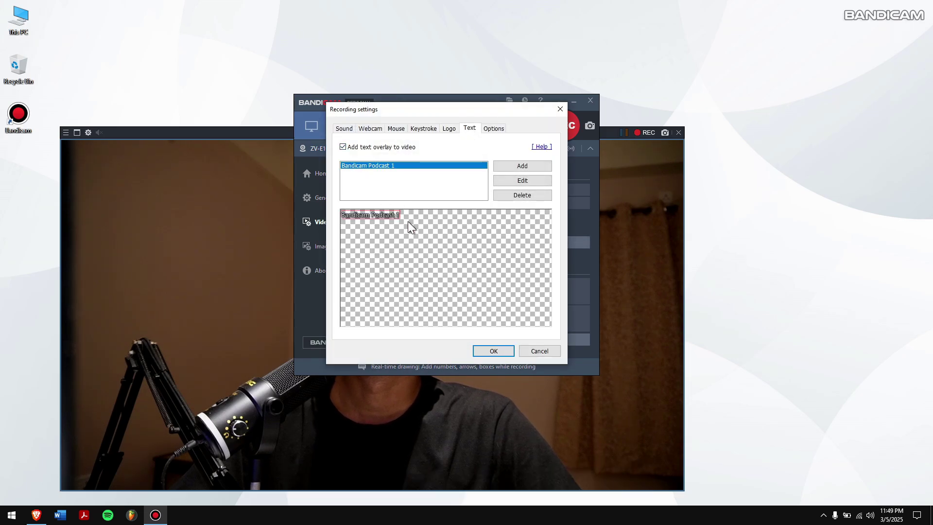
click(490, 348)
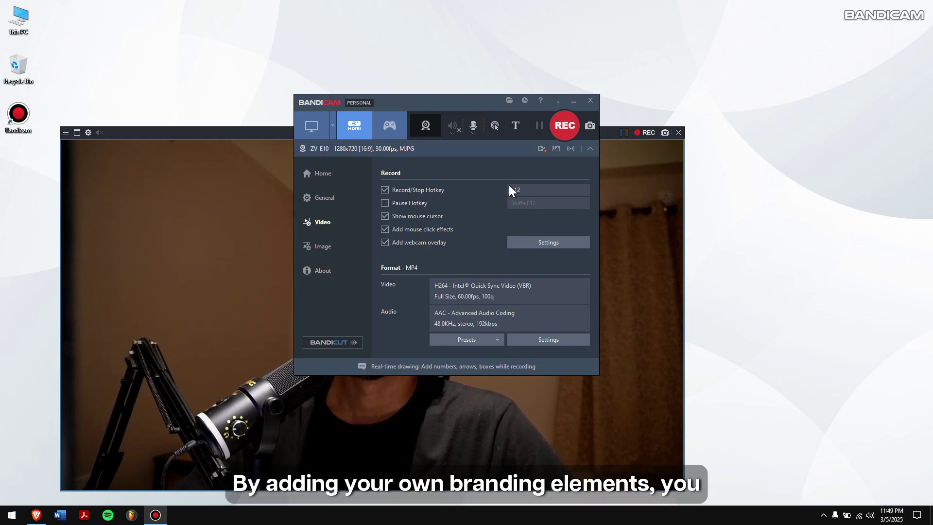
drag(469, 103, 489, 48)
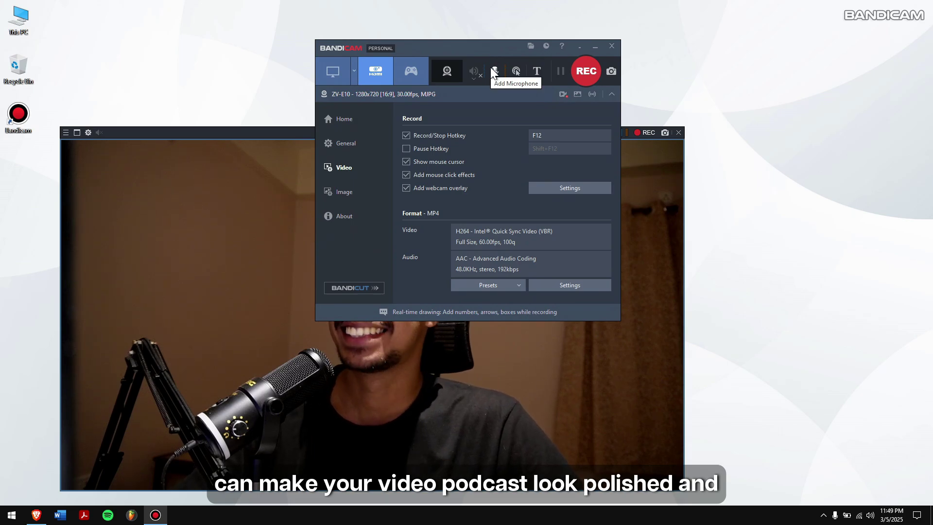
drag(482, 47, 412, 125)
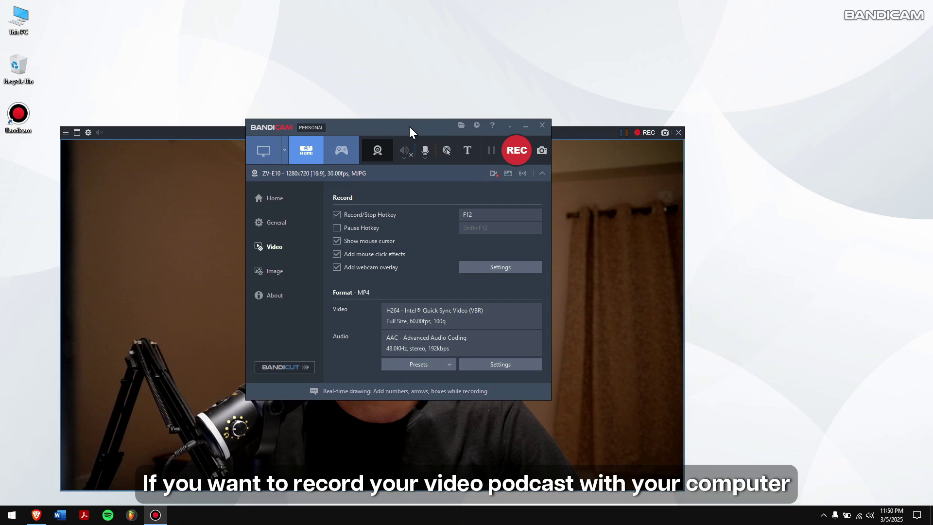
Start a Screen Recording Mode capture with the webcam overlay enabled
click(273, 152)
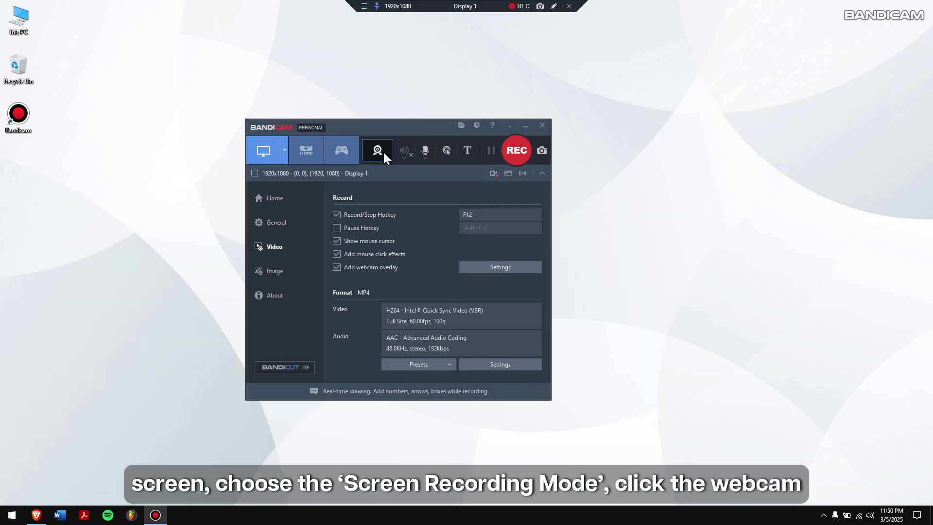
click(379, 150)
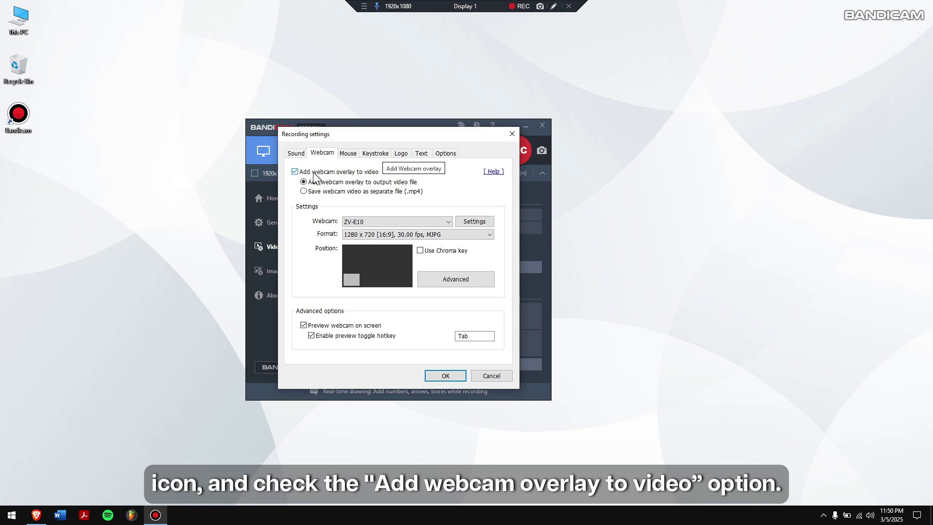
click(313, 172)
click(313, 172)
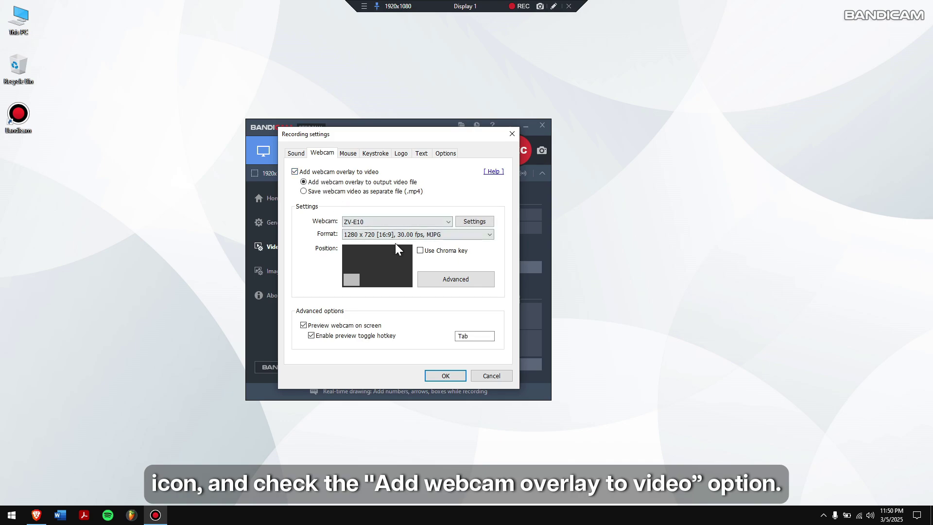
click(445, 376)
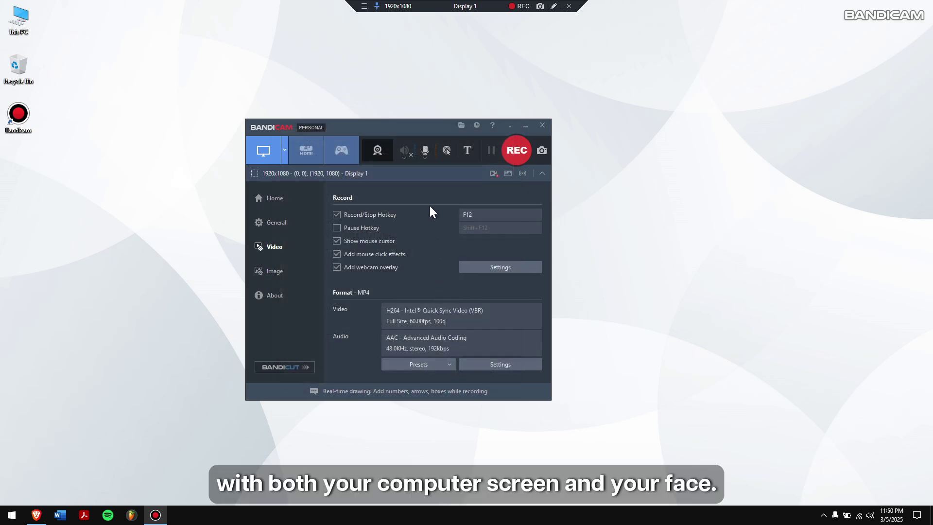
click(521, 149)
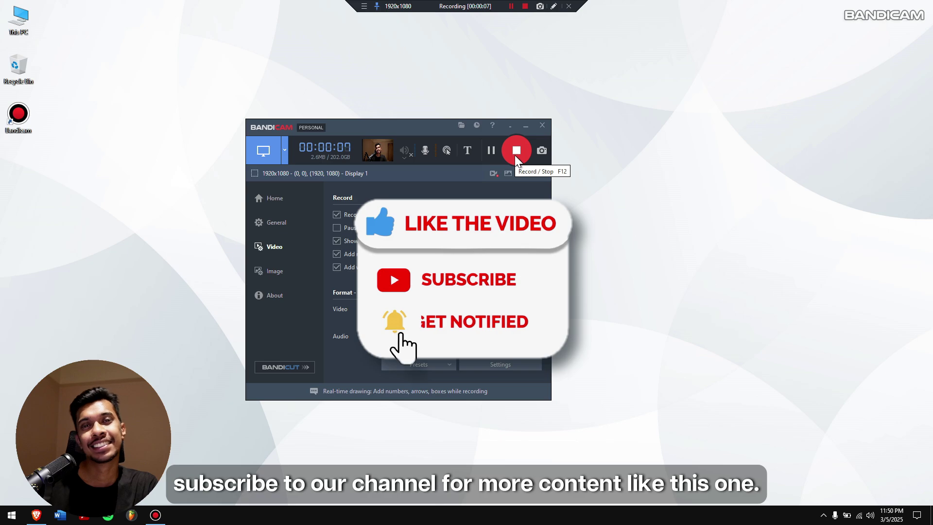
Stop the screen recording after about seven seconds
click(515, 155)
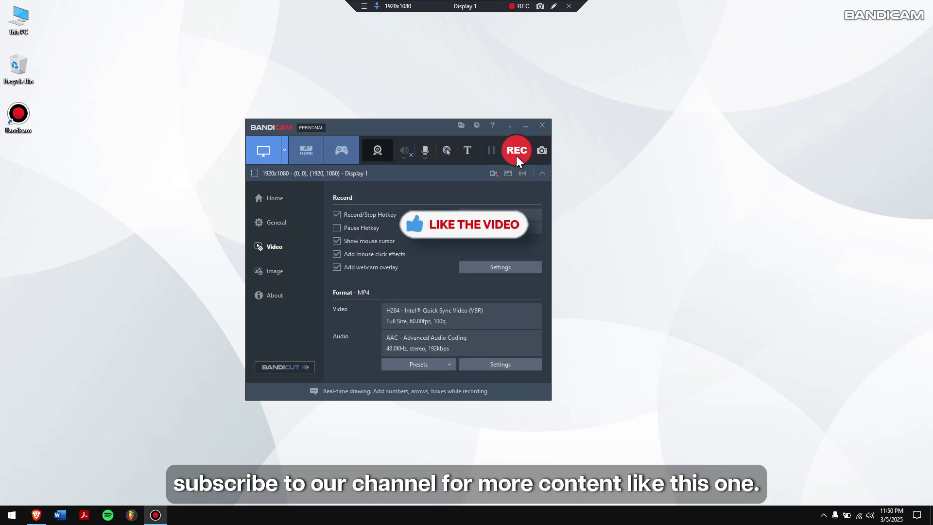